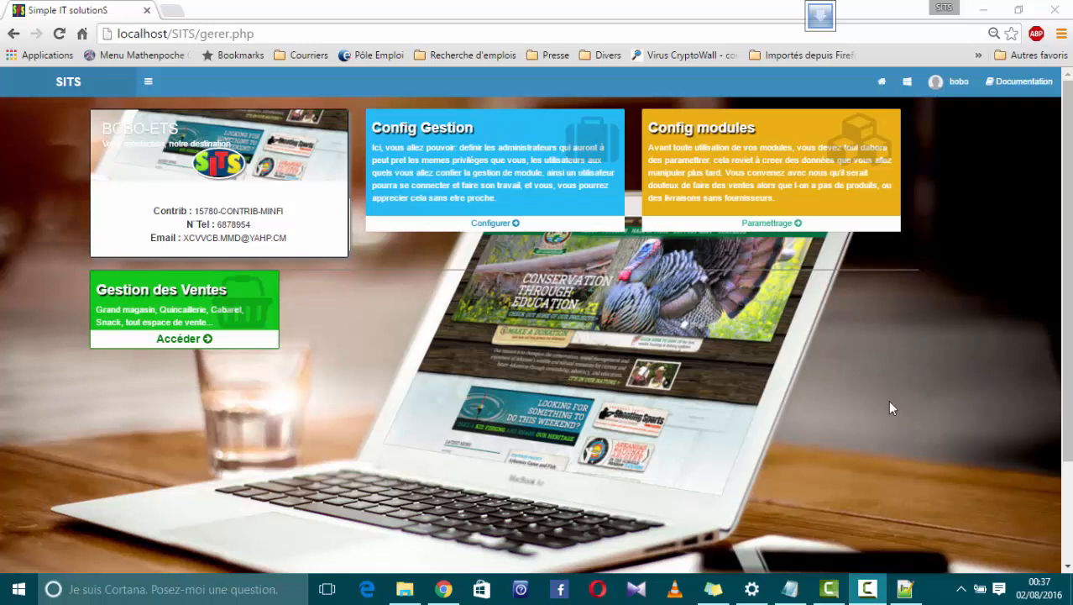
# Open the categories management page in the configuration of the Gestion des Ventes module
pyautogui.click(774, 224)
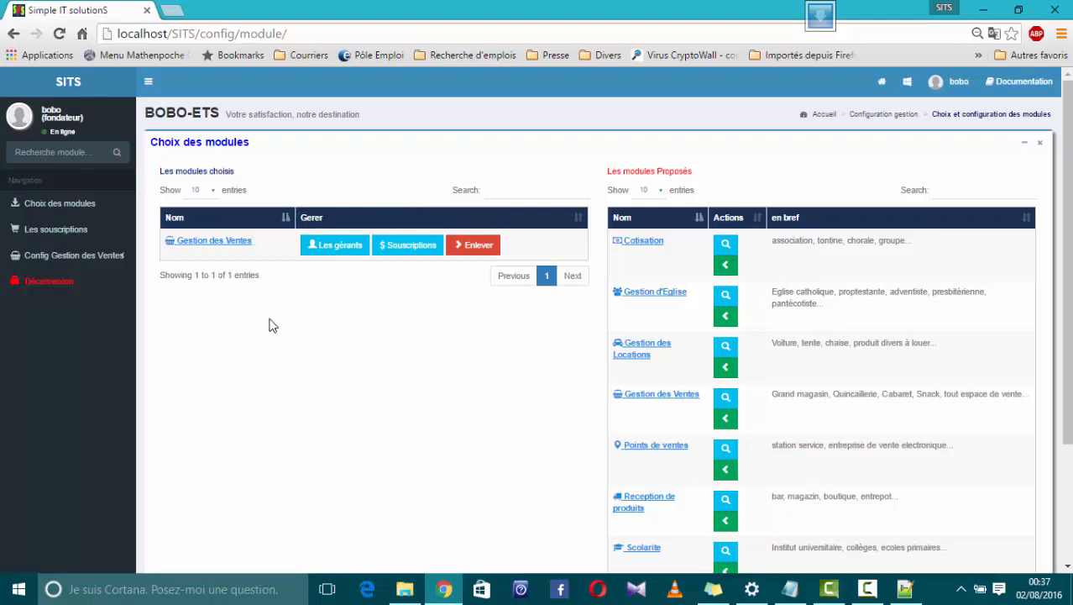
pyautogui.click(66, 256)
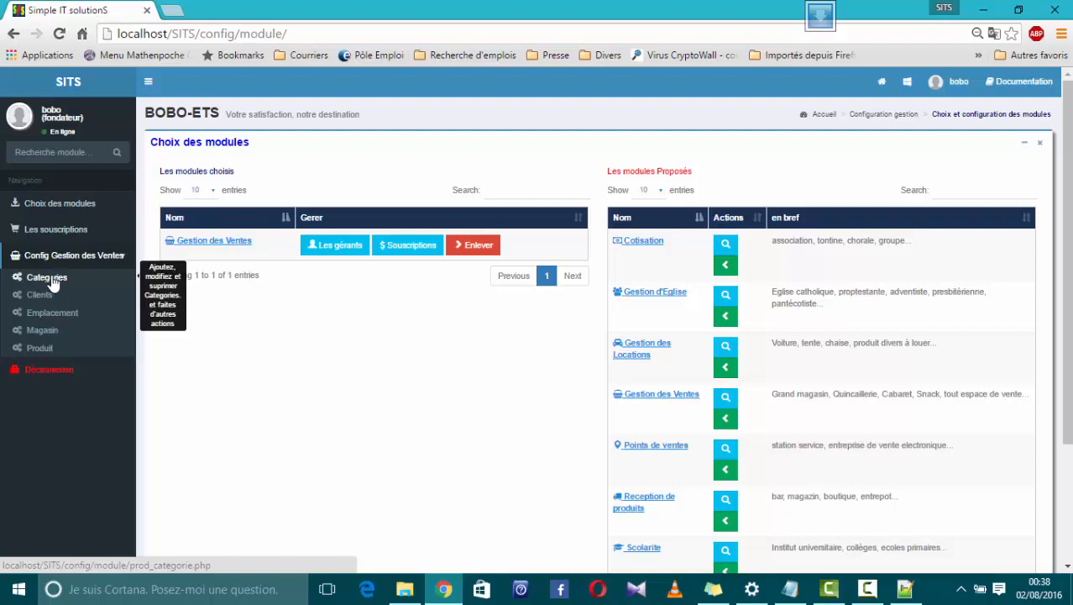
pyautogui.click(56, 284)
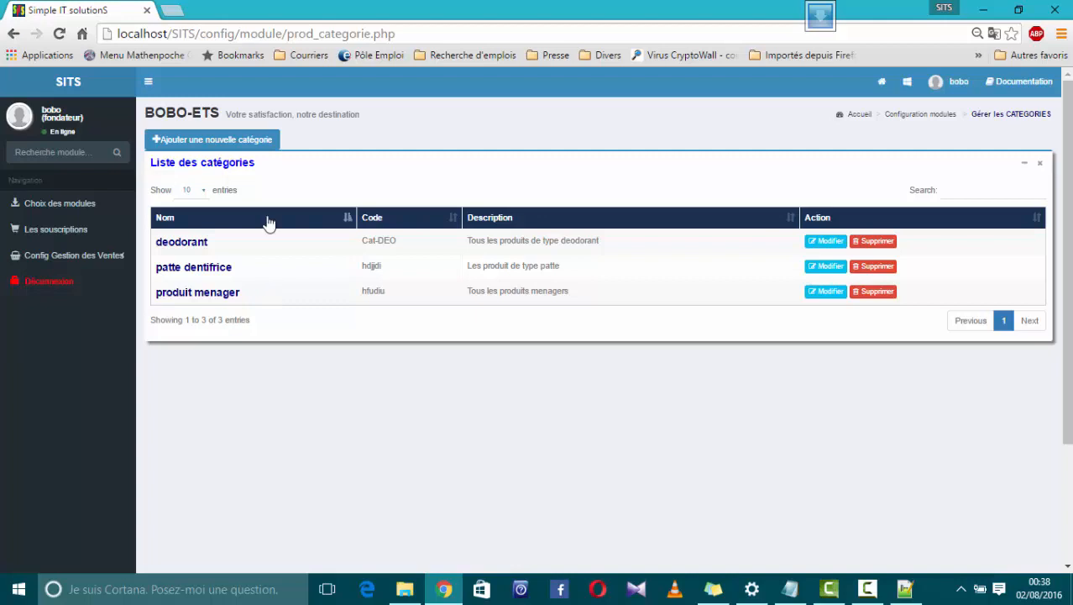
# Start a new product category and name it "électronique"
pyautogui.click(212, 143)
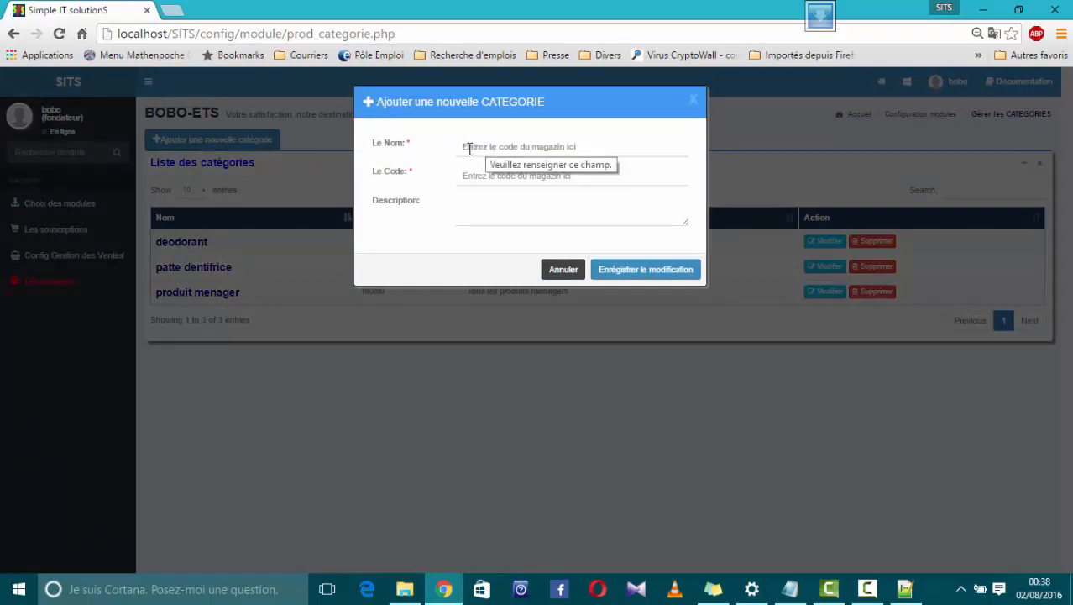
pyautogui.click(469, 147)
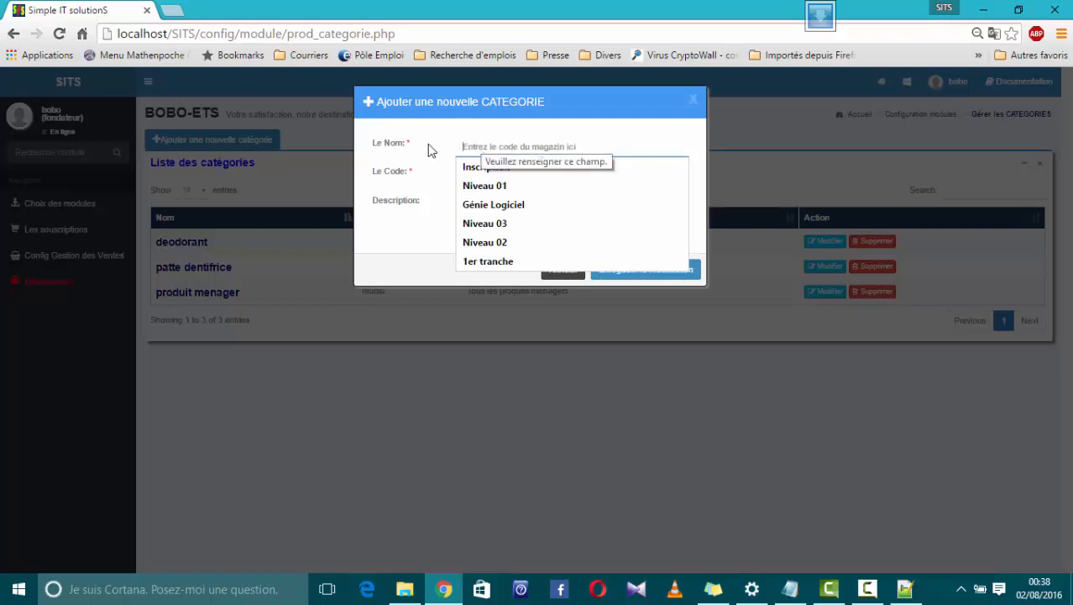
pyautogui.press('Escape')
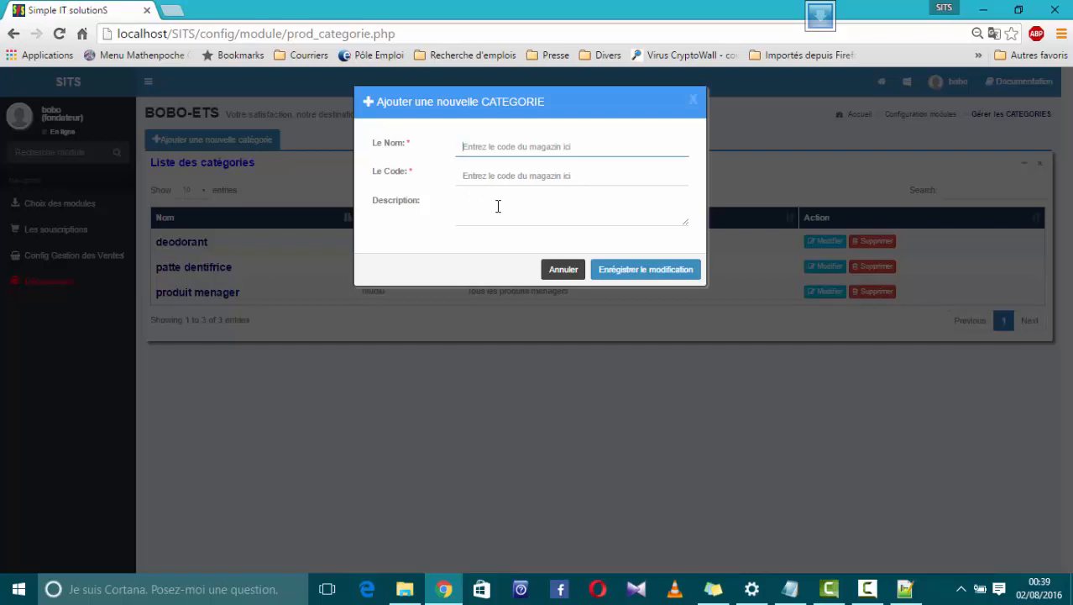
pyautogui.click(481, 147)
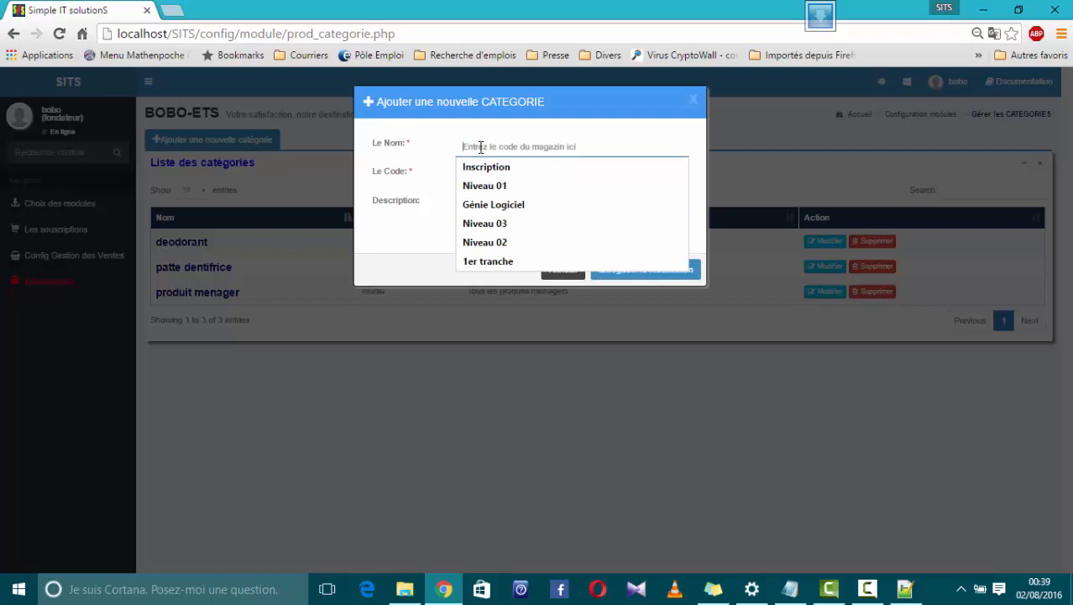
pyautogui.write('élec')
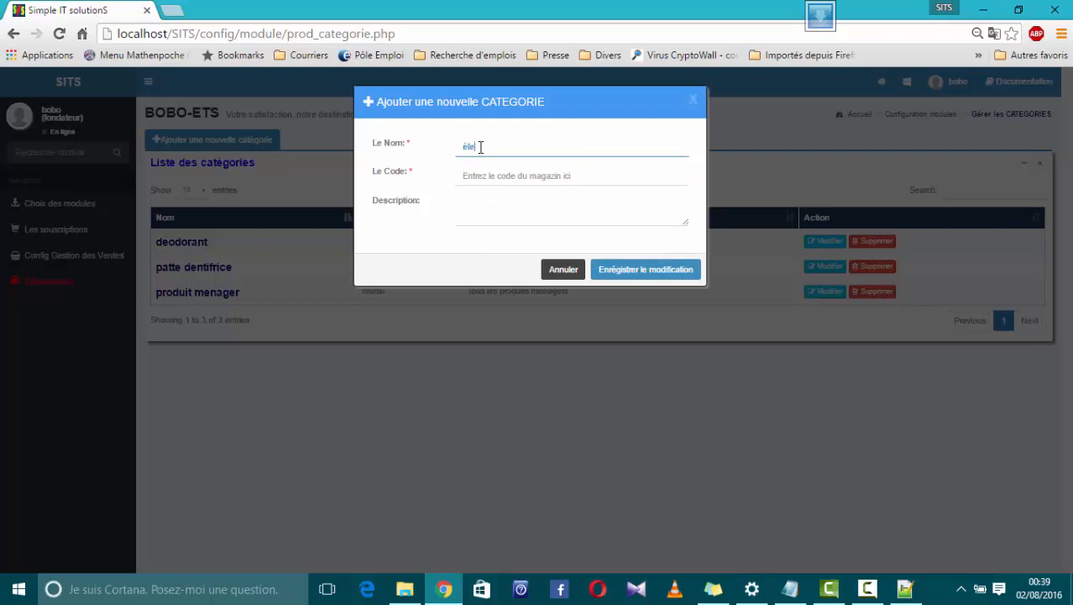
pyautogui.write('tronique')
# Give the électronique category the code ECL-110 and the description "Matériel électronique", and save it
pyautogui.click(483, 176)
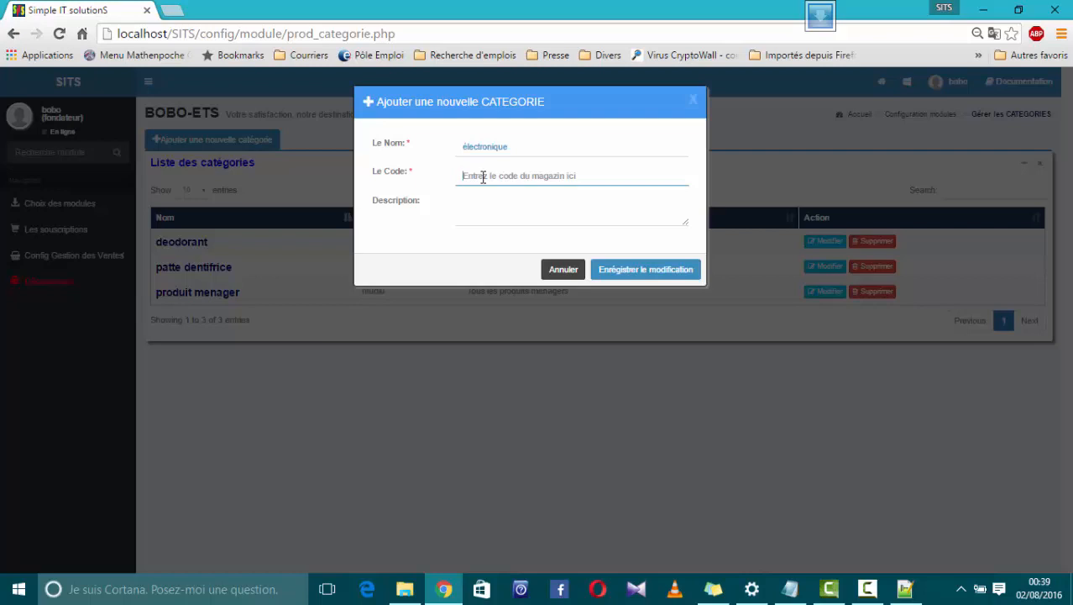
pyautogui.write('ECL')
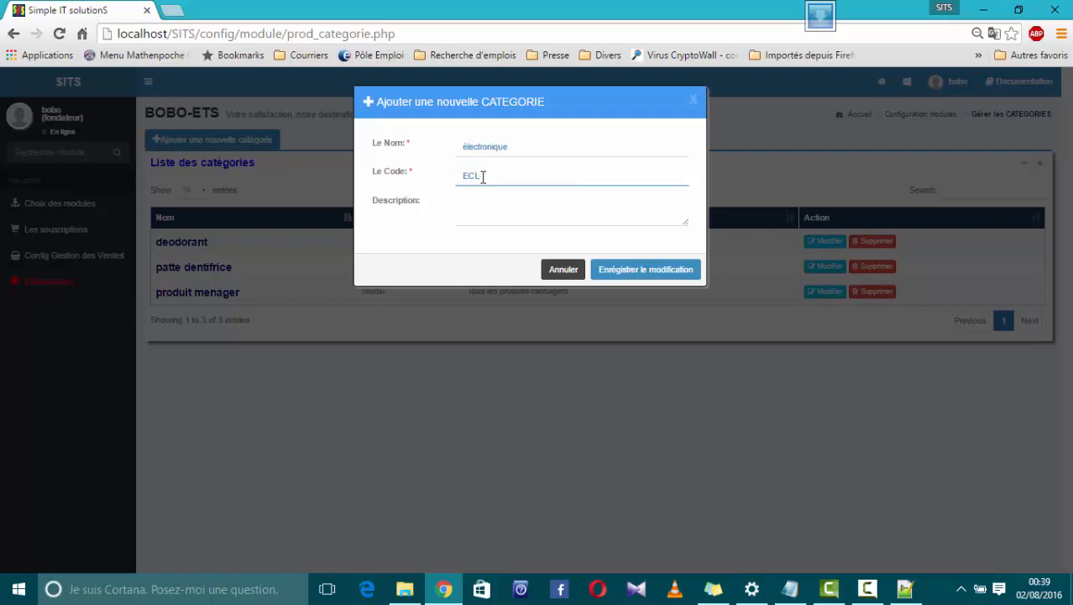
pyautogui.write('-T10')
pyautogui.click(484, 210)
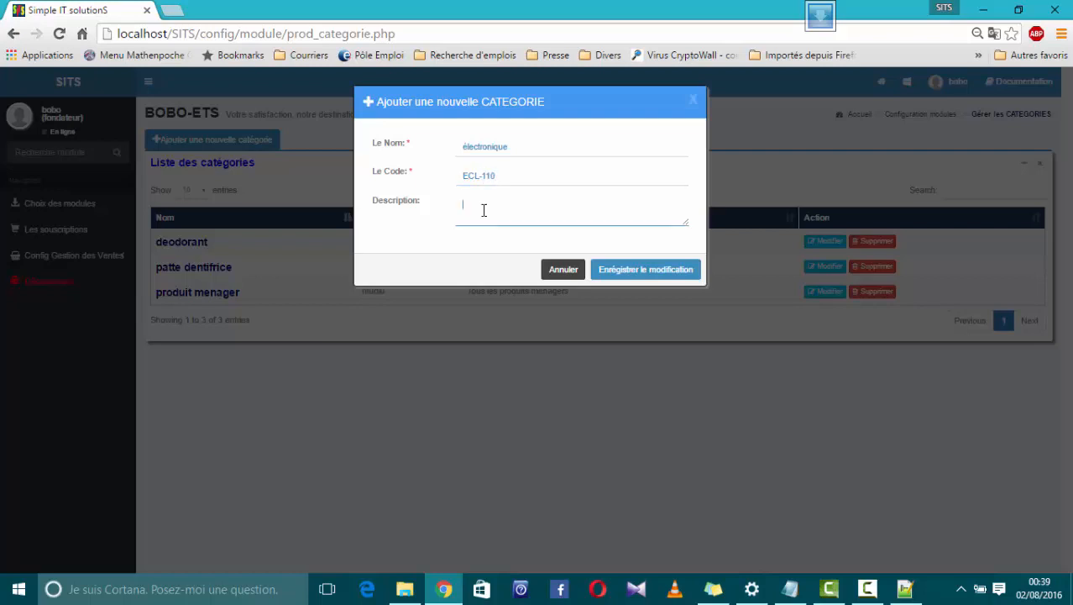
pyautogui.write('Matériel électronique')
pyautogui.click(662, 273)
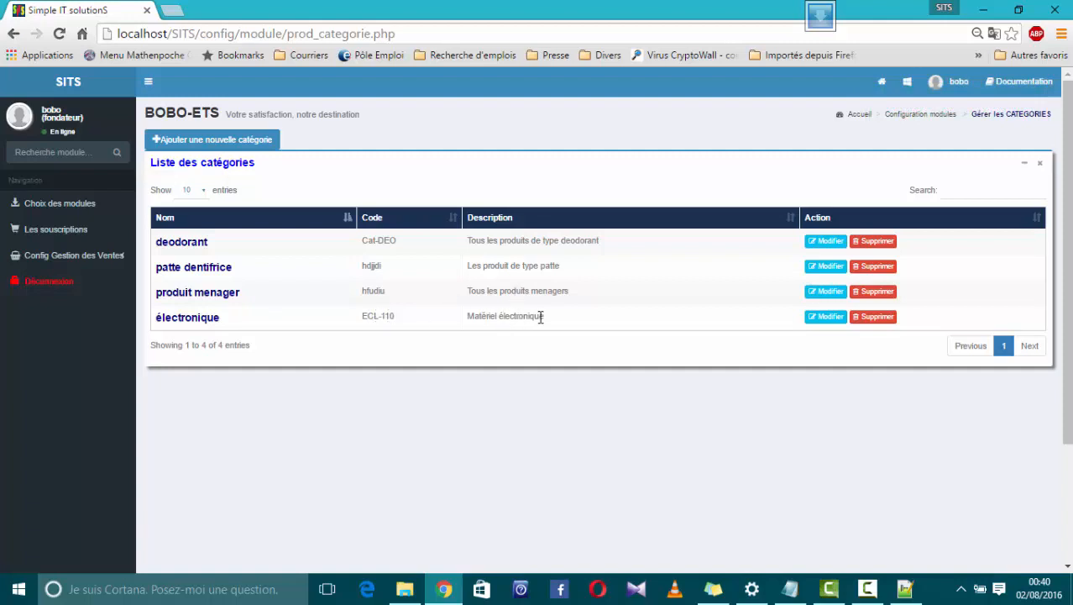
# Start another new category and name it "Lait corporel"
pyautogui.click(214, 139)
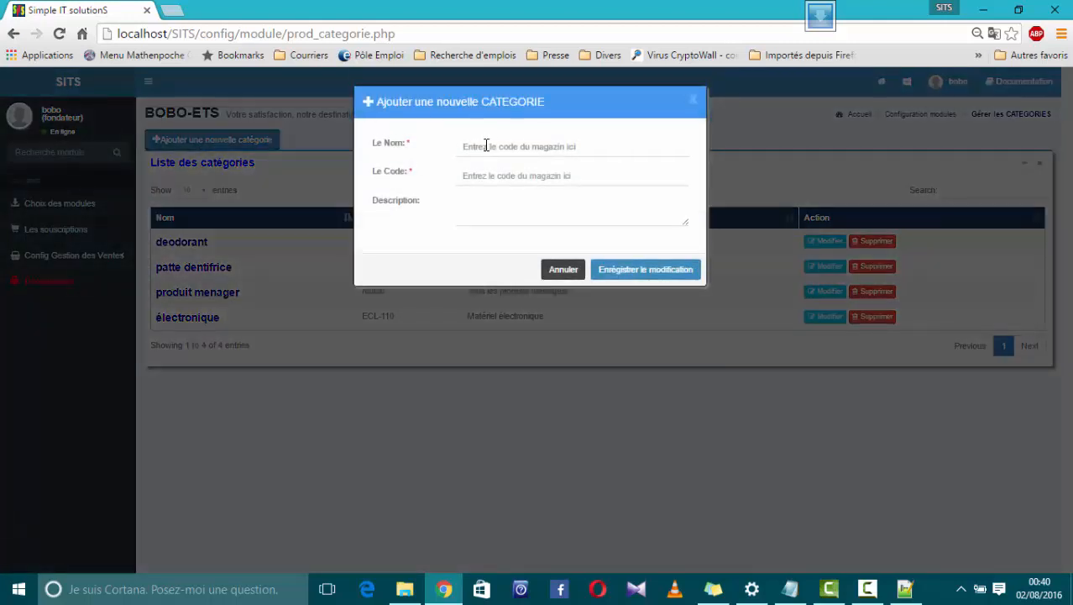
pyautogui.click(486, 146)
pyautogui.write('Lait du')
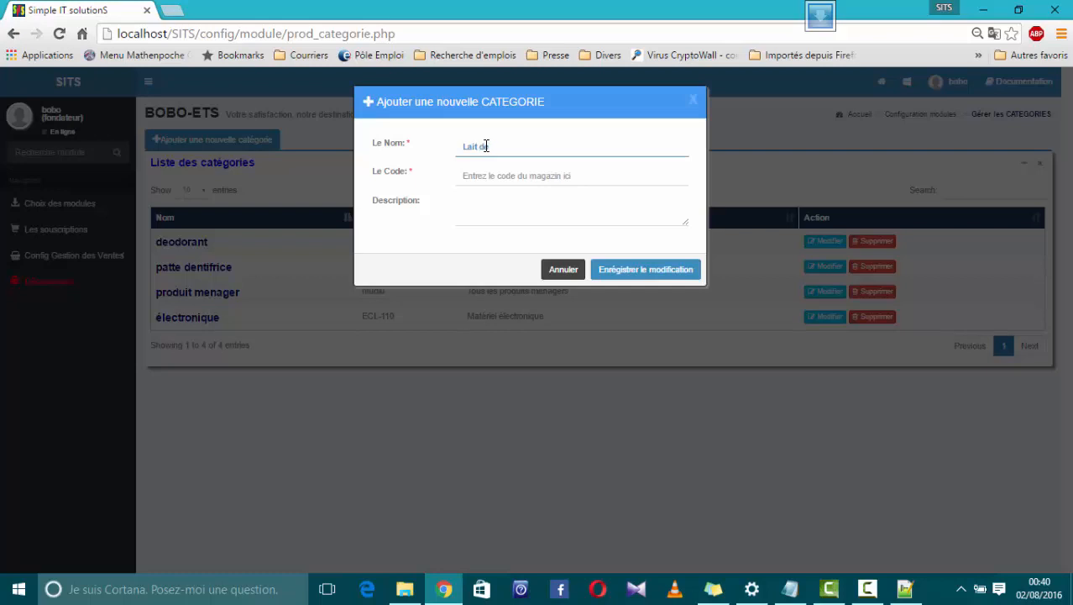
pyautogui.write(' fo')
pyautogui.press('BackSpace')
pyautogui.press('BackSpace')
pyautogui.press('BackSpace')
pyautogui.press('BackSpace')
pyautogui.press('BackSpace')
pyautogui.press('BackSpace')
pyautogui.write('corporel')
# Give the Lait corporel category the code LT-12 and the description "Lait de toilette", and save it
pyautogui.click(493, 175)
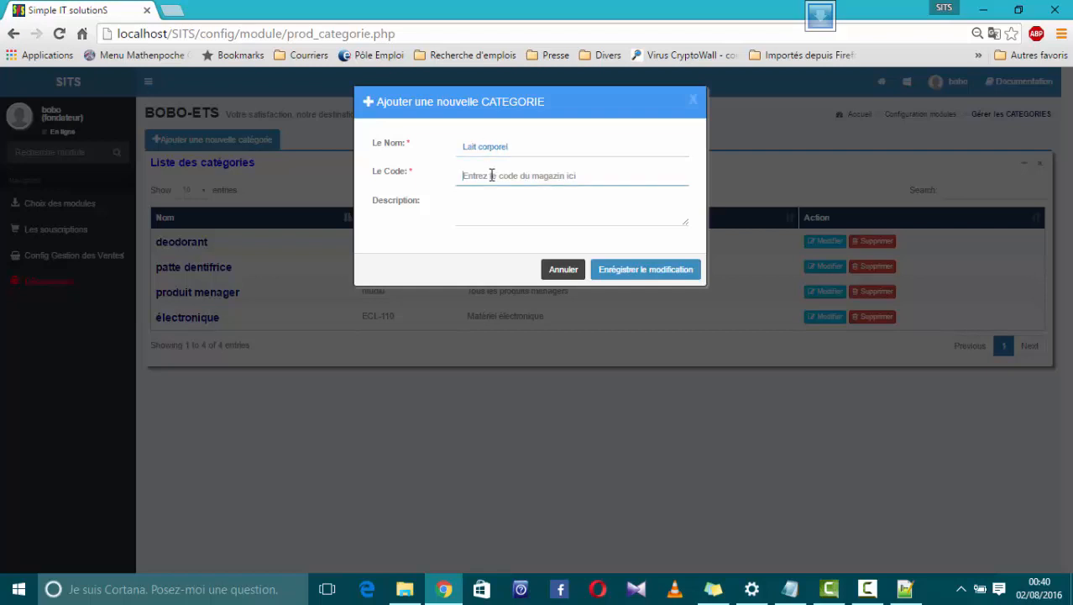
pyautogui.write('LT-12')
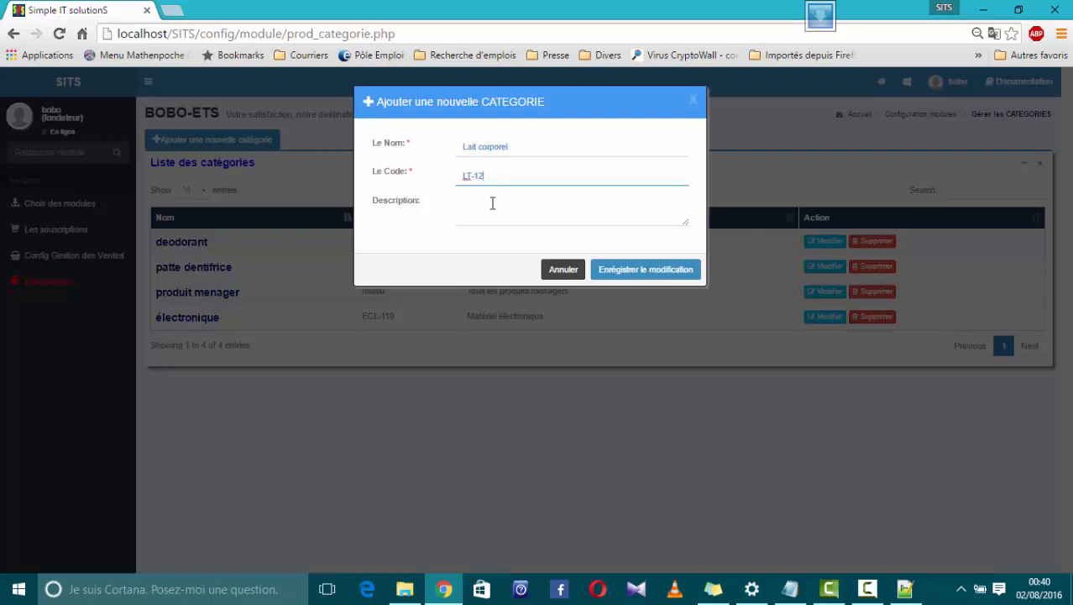
pyautogui.click(492, 208)
pyautogui.write('Lait ')
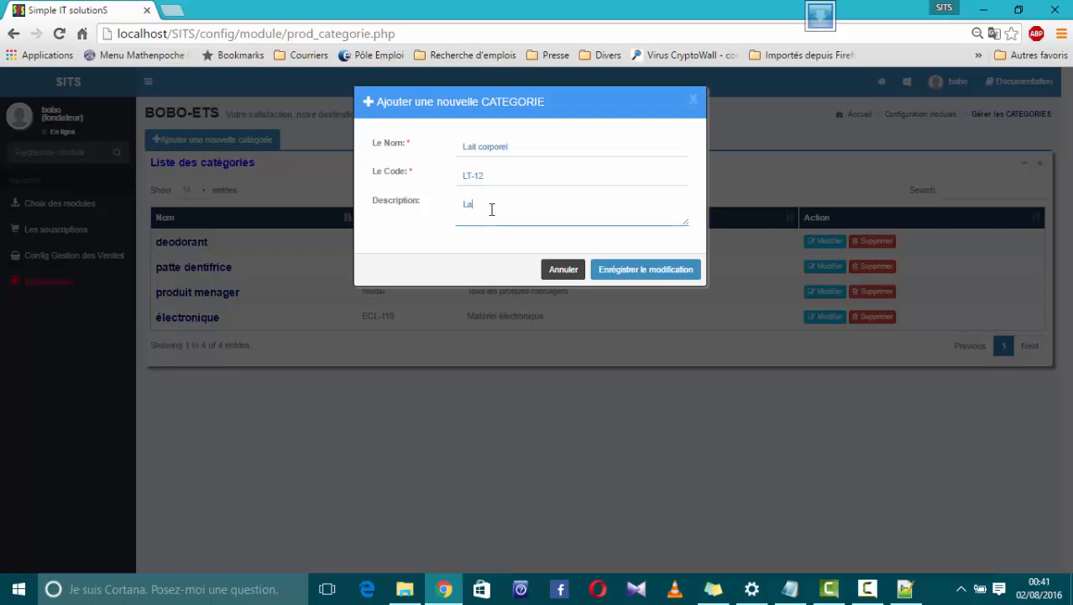
pyautogui.write('de toilette')
pyautogui.click(655, 280)
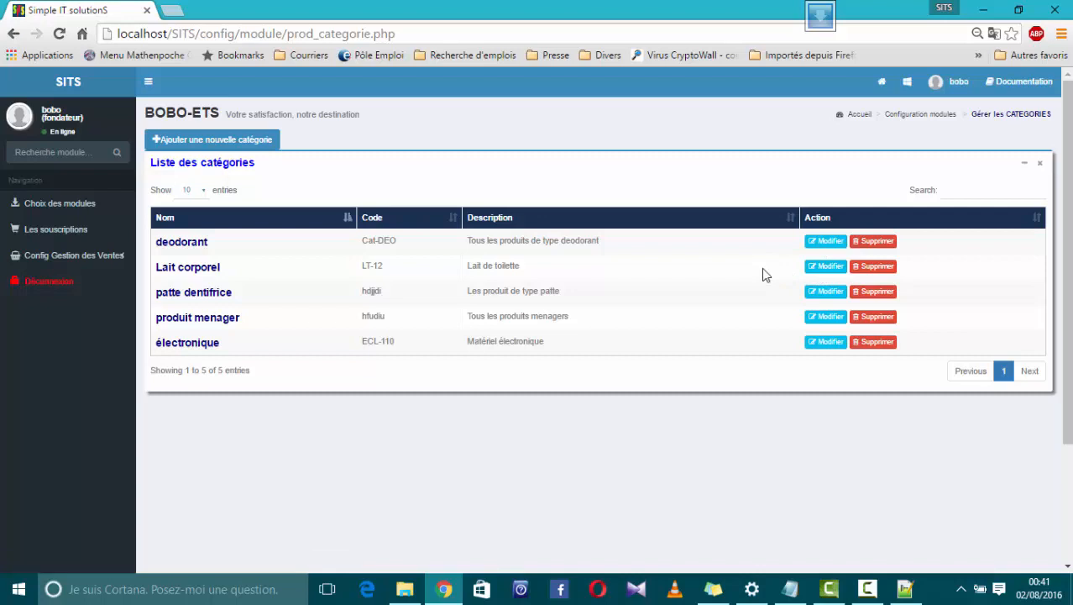
# Edit the Lait corporel category, setting its code to LT-1200, and save the modification
pyautogui.click(828, 269)
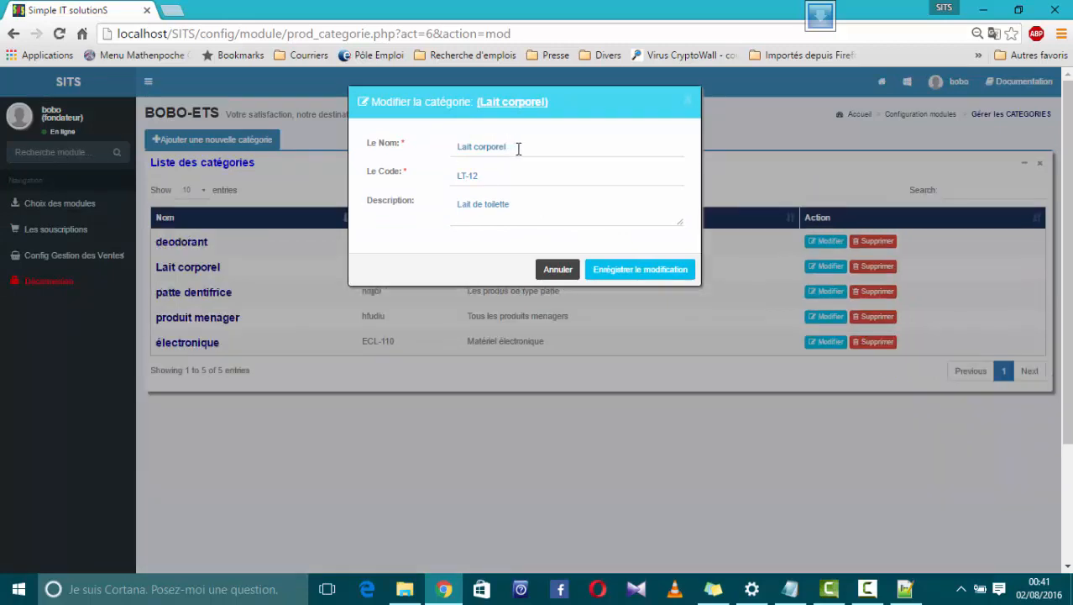
pyautogui.click(516, 147)
pyautogui.moveTo(507, 147); pyautogui.dragTo(452, 147)
pyautogui.click(452, 147)
pyautogui.click(489, 177)
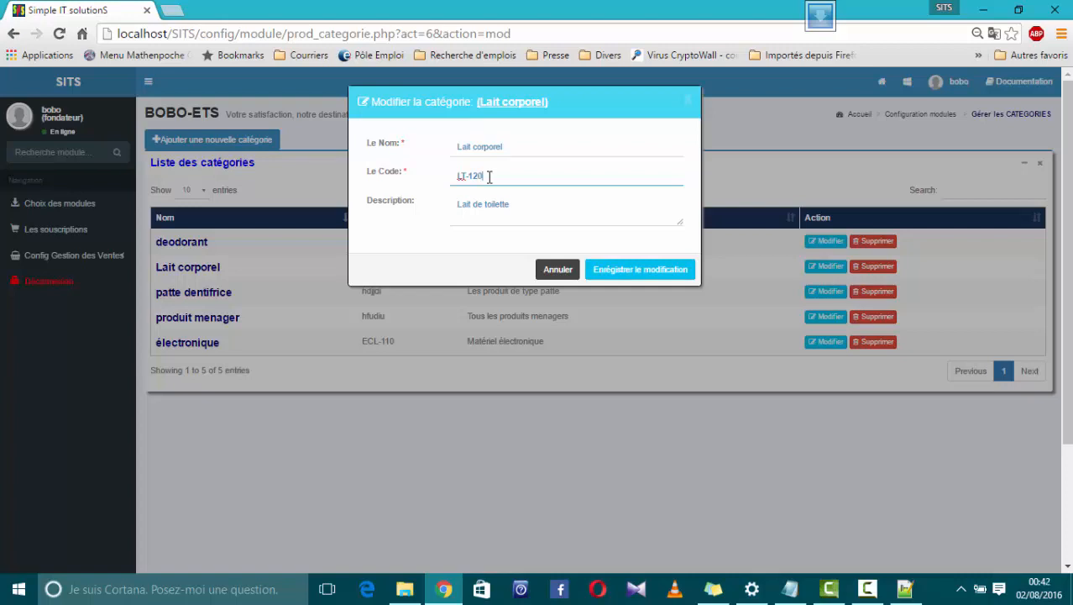
pyautogui.write('00')
pyautogui.click(641, 272)
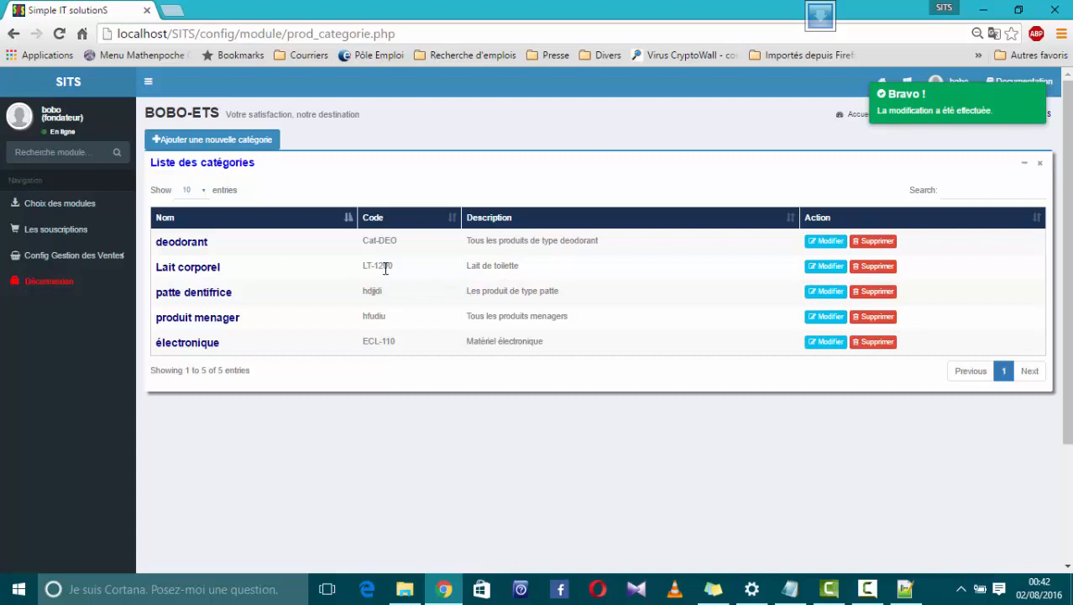
pyautogui.moveTo(395, 267); pyautogui.dragTo(363, 266)
# Delete the Lait corporel category, confirming the removal, and return to the modules overview
pyautogui.click(877, 271)
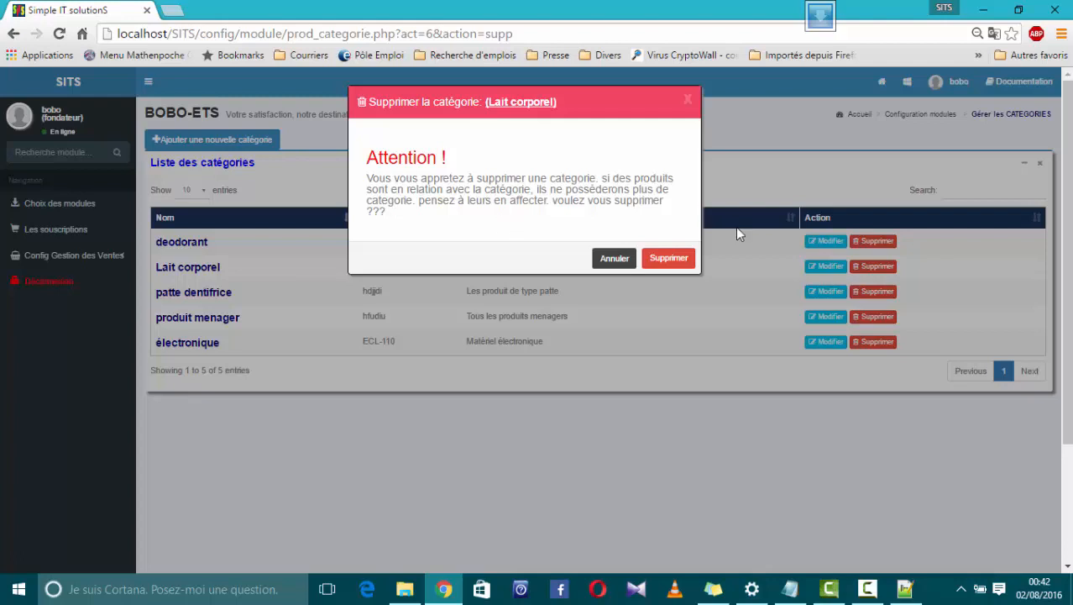
pyautogui.click(670, 260)
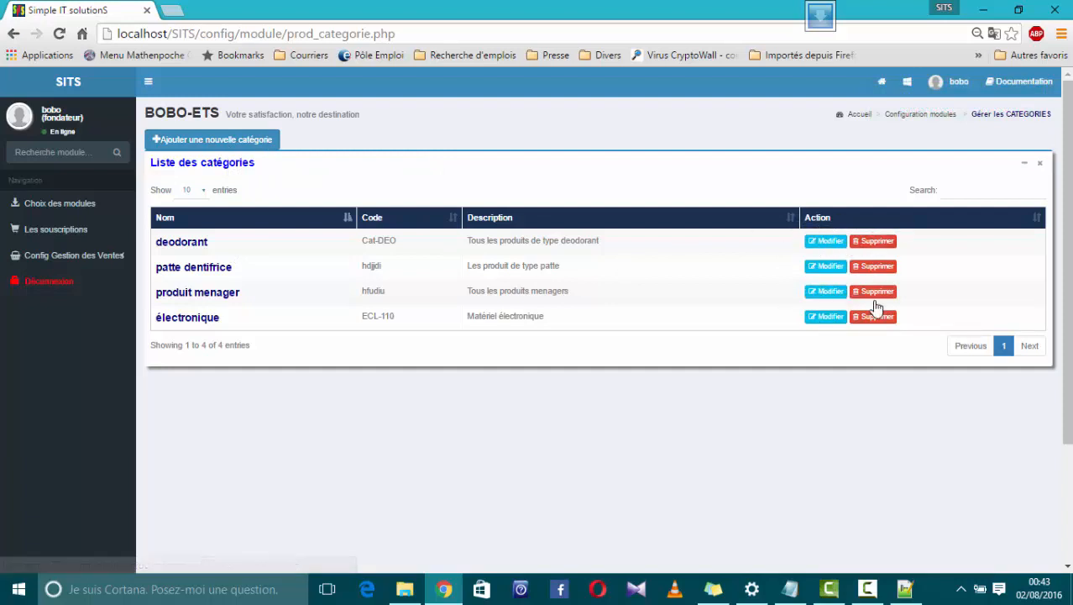
pyautogui.click(907, 82)
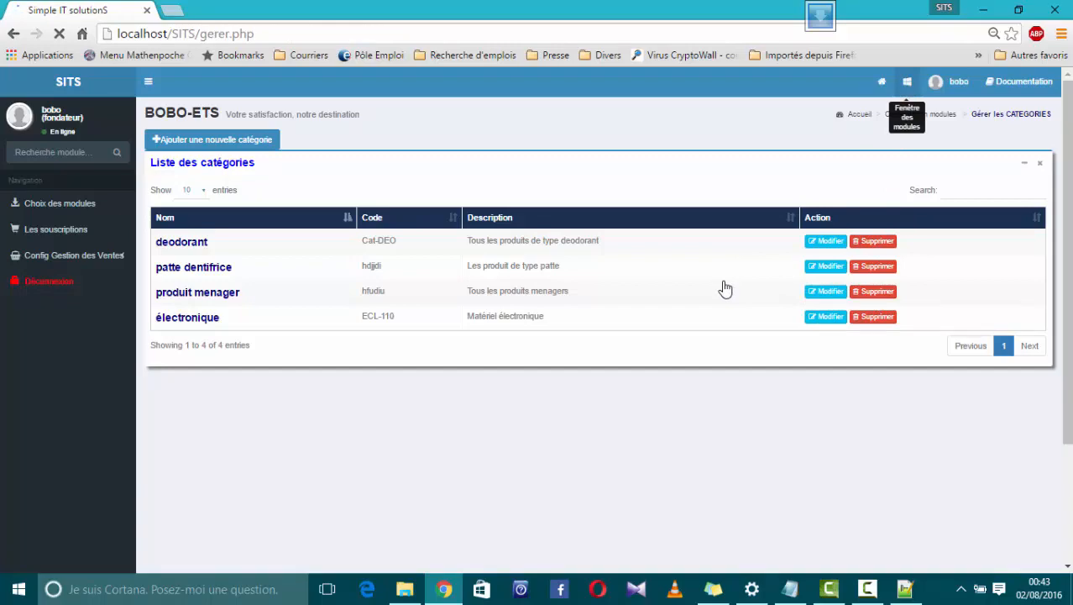